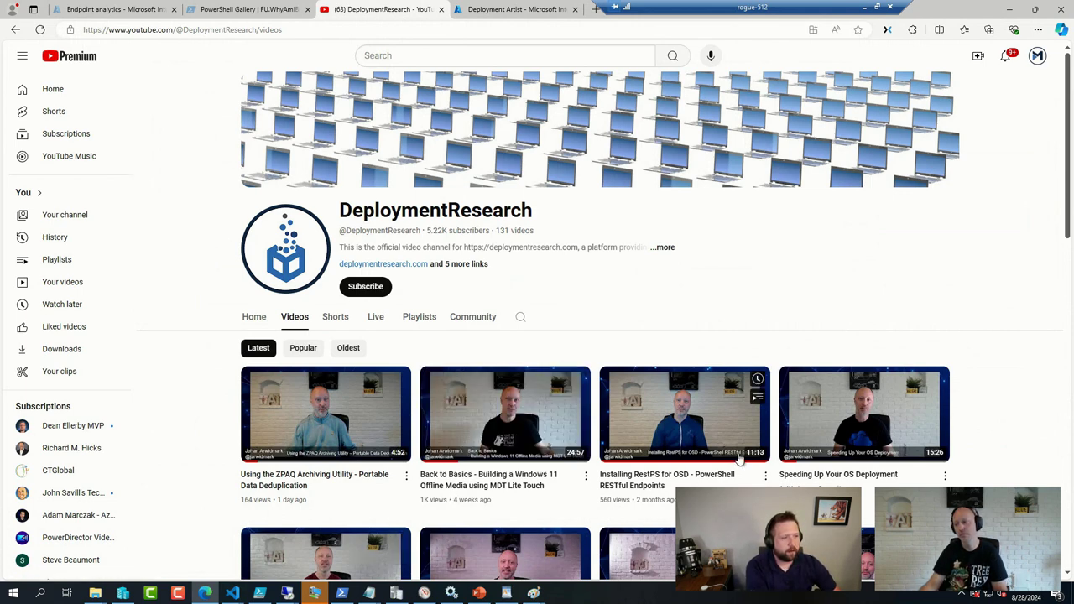
Step: Switch to the Intune Devices | Compliance page listing two compliance policies
mouse_move(197, 596)
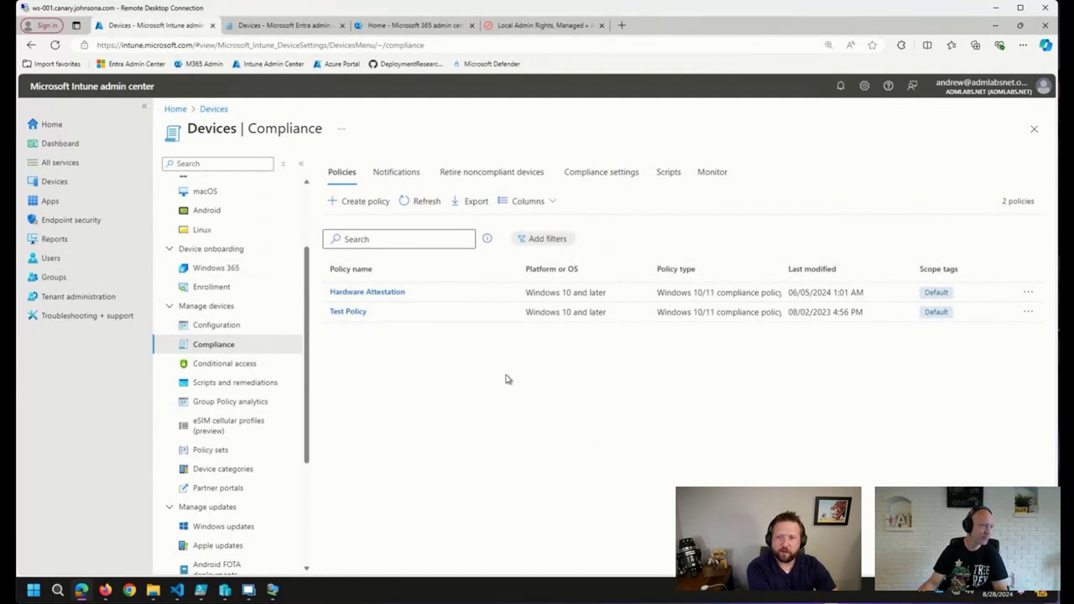
Step: Create a new compliance policy for the Windows 10 and later platform
click(355, 205)
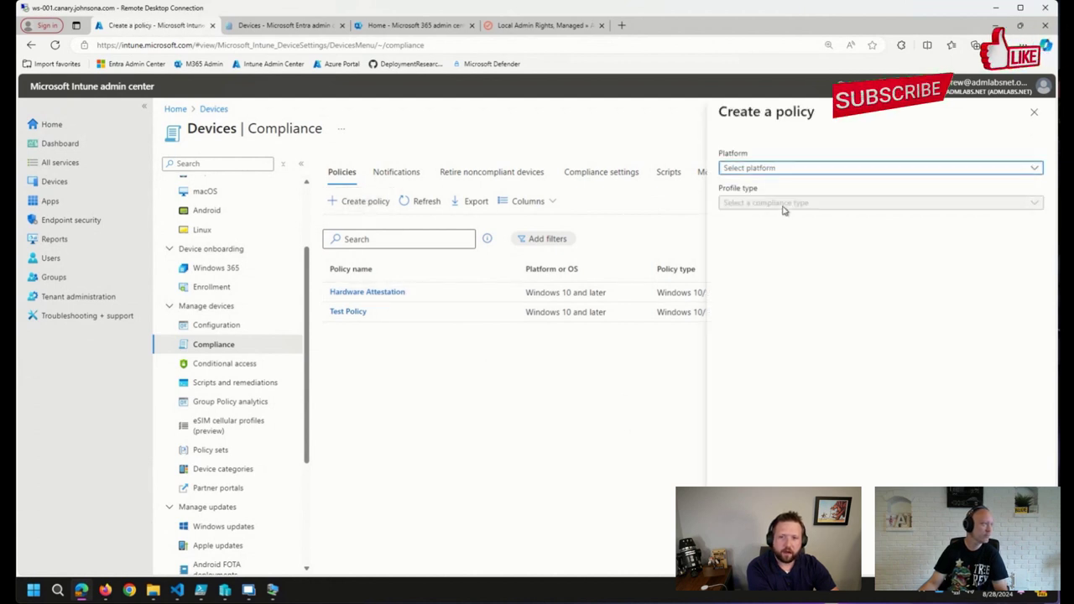
click(803, 170)
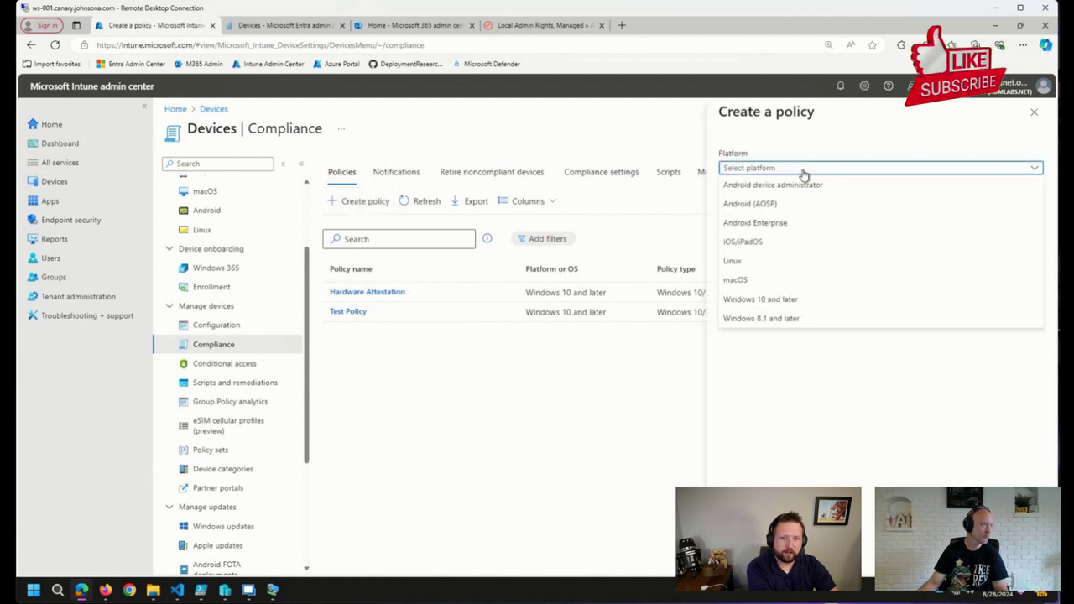
click(849, 302)
click(734, 557)
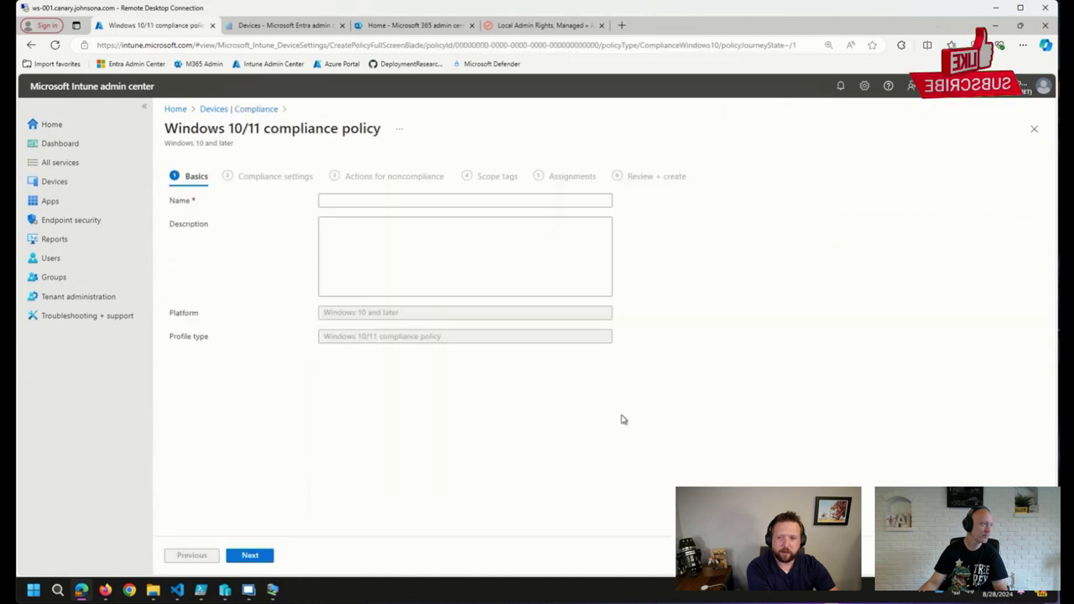
Step: Name the policy 'Windows Version Compliance' and expand Device Properties in its compliance settings
click(455, 200)
text(Wind)
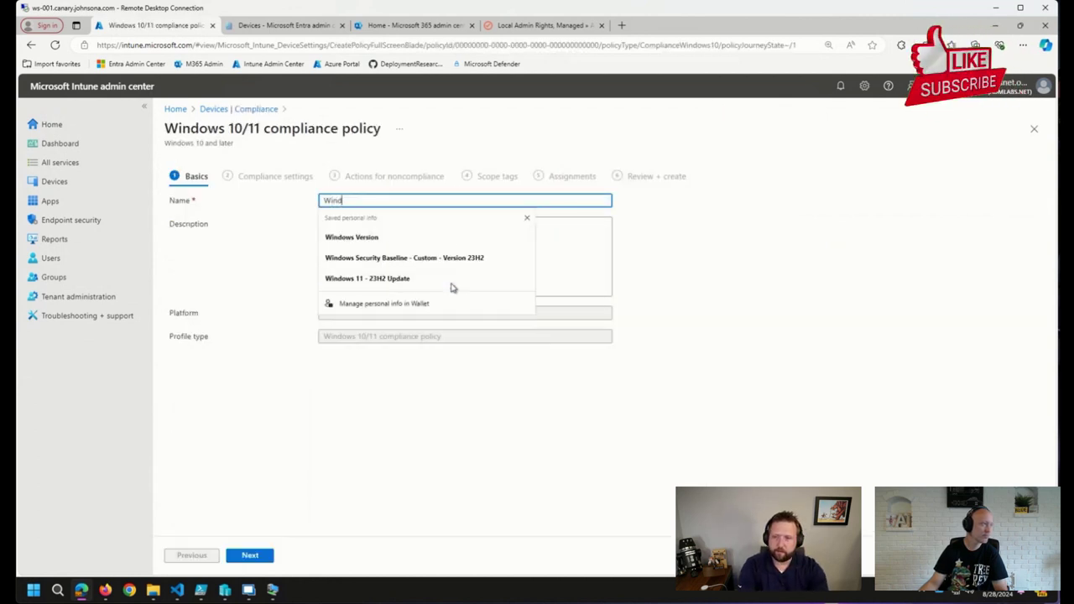
text(ows Version Compliance)
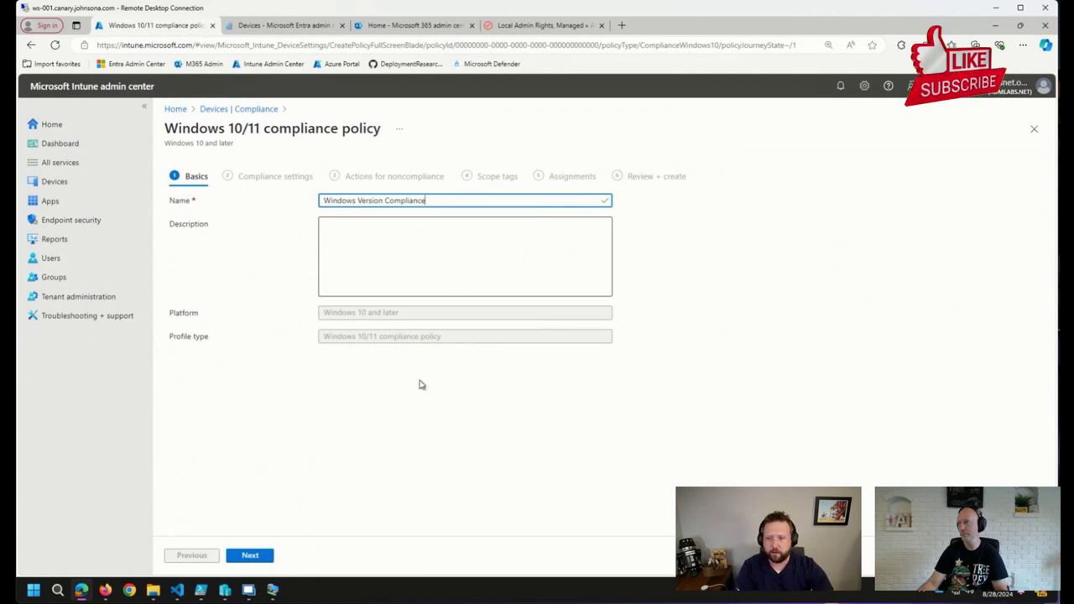
click(239, 555)
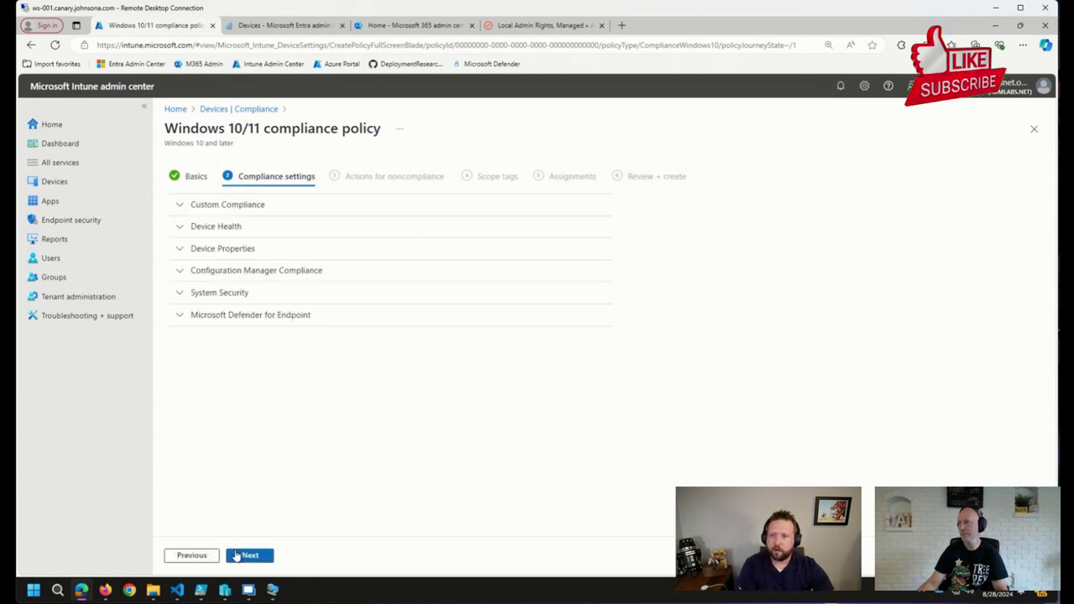
click(243, 252)
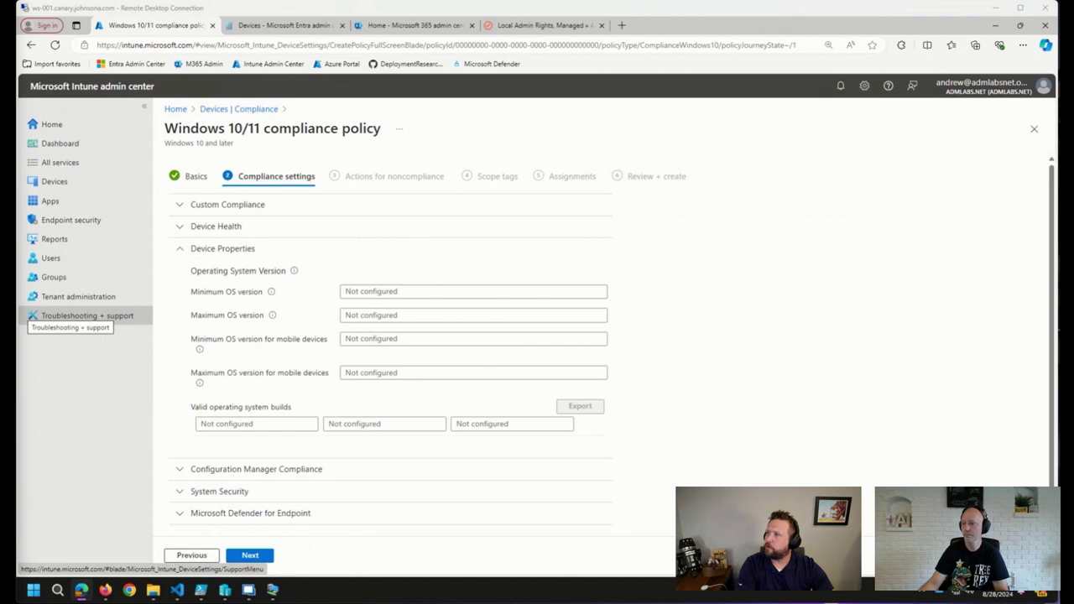
Step: Load the Windows 11 release information page in a new browser tab
key(ctrl+t)
text(https://learn.microsoft.com/en-us/windows/release-health/windows11-release-information)
key(Return)
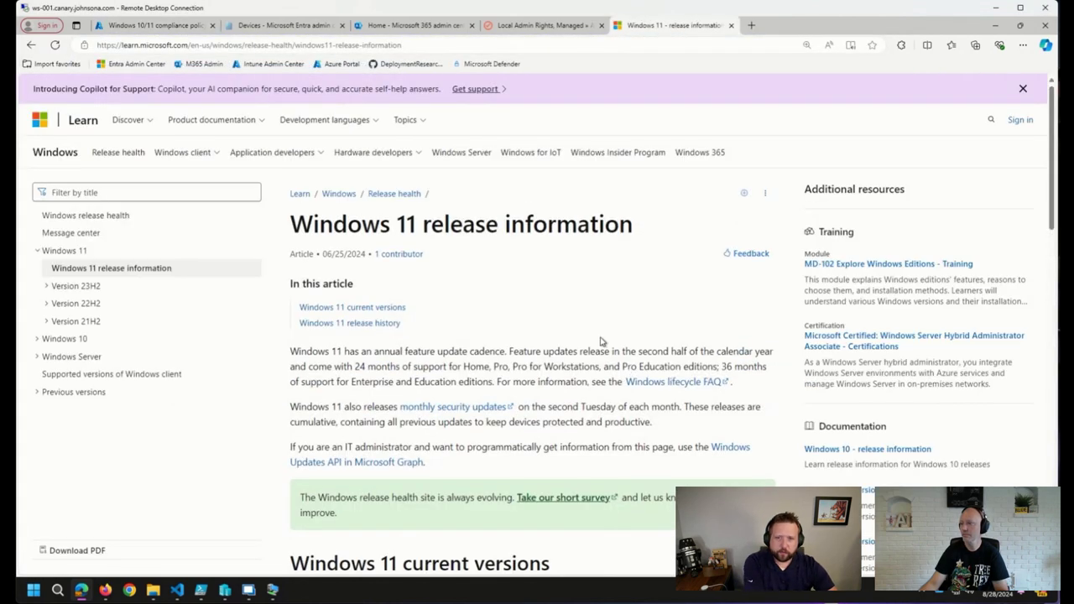
Step: Find and highlight Windows 11 23H2 build 22631.4112 in the release table
scroll(603, 346, down, 5)
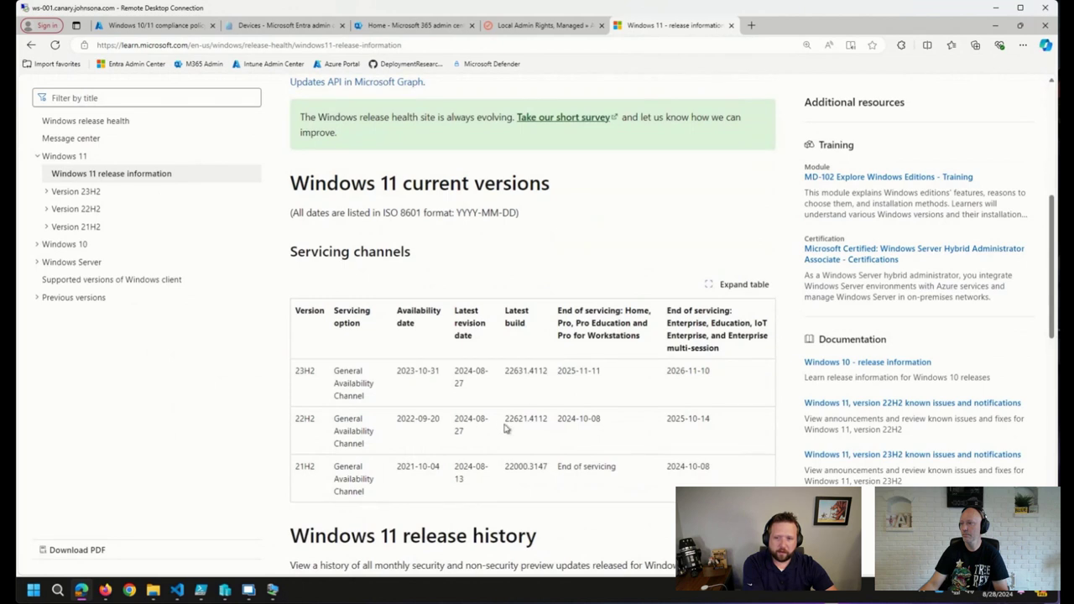
scroll(497, 415, down, 1)
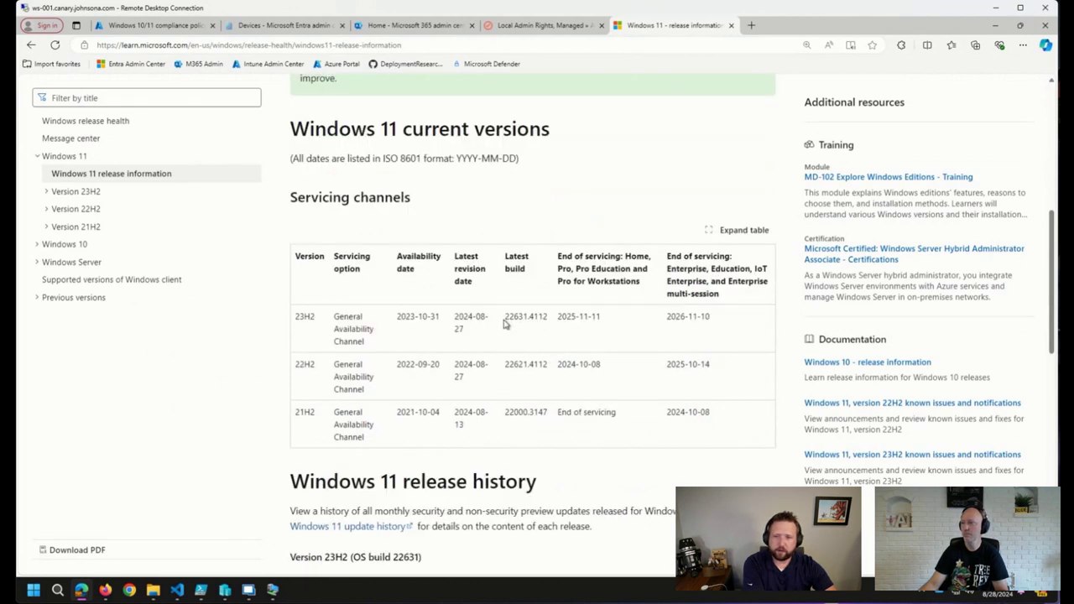
drag(505, 319, 550, 318)
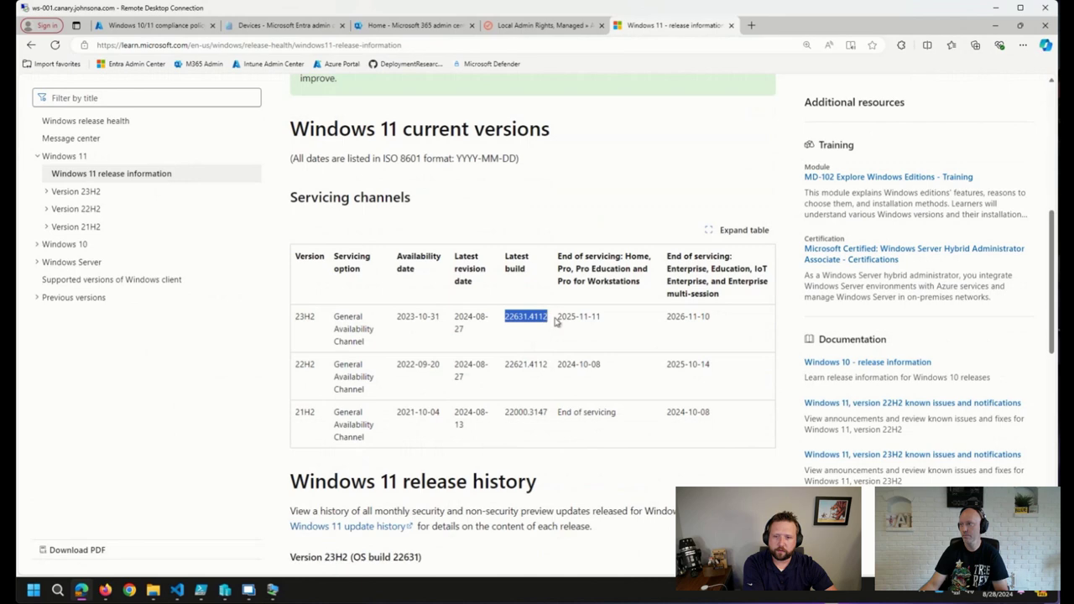
scroll(552, 346, down, 1)
scroll(552, 345, down, 1)
scroll(548, 357, down, 1)
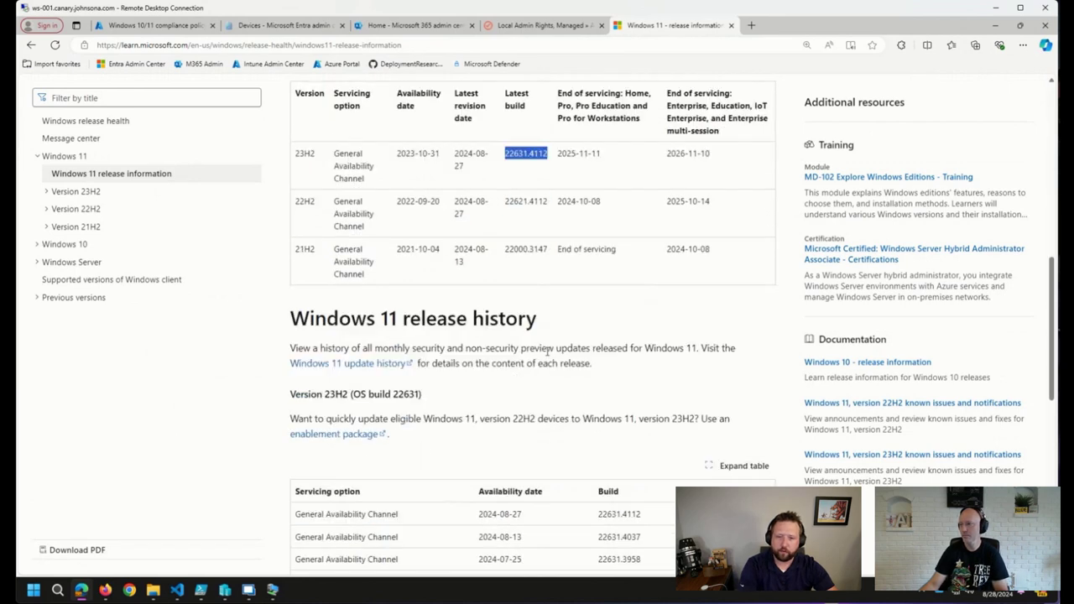
scroll(545, 356, down, 1)
scroll(546, 357, up, 4)
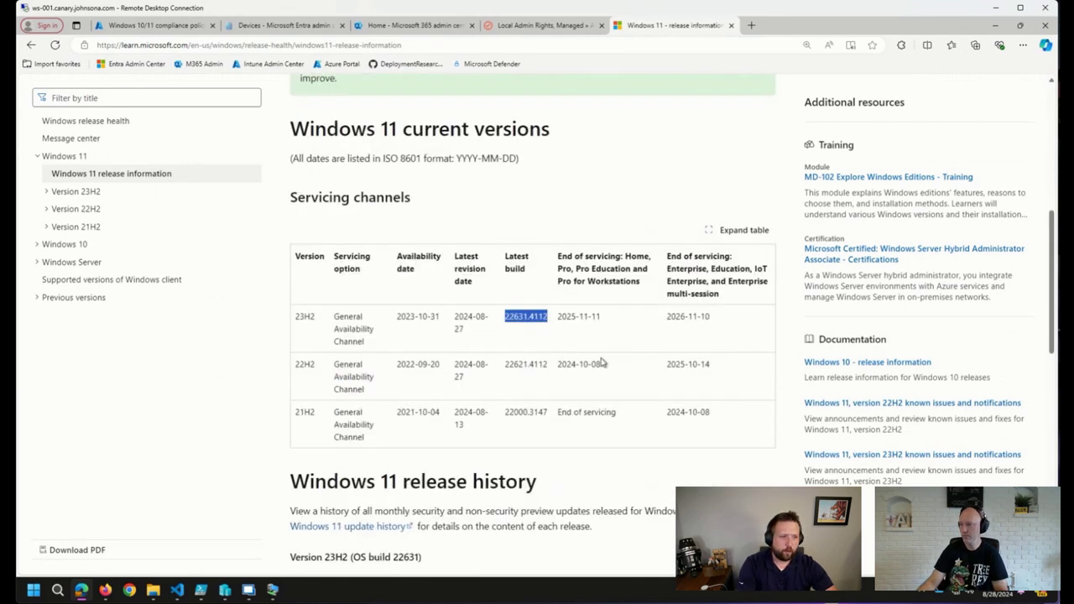
click(271, 26)
Step: Return to the Windows 10/11 compliance policy draft in Intune
click(156, 26)
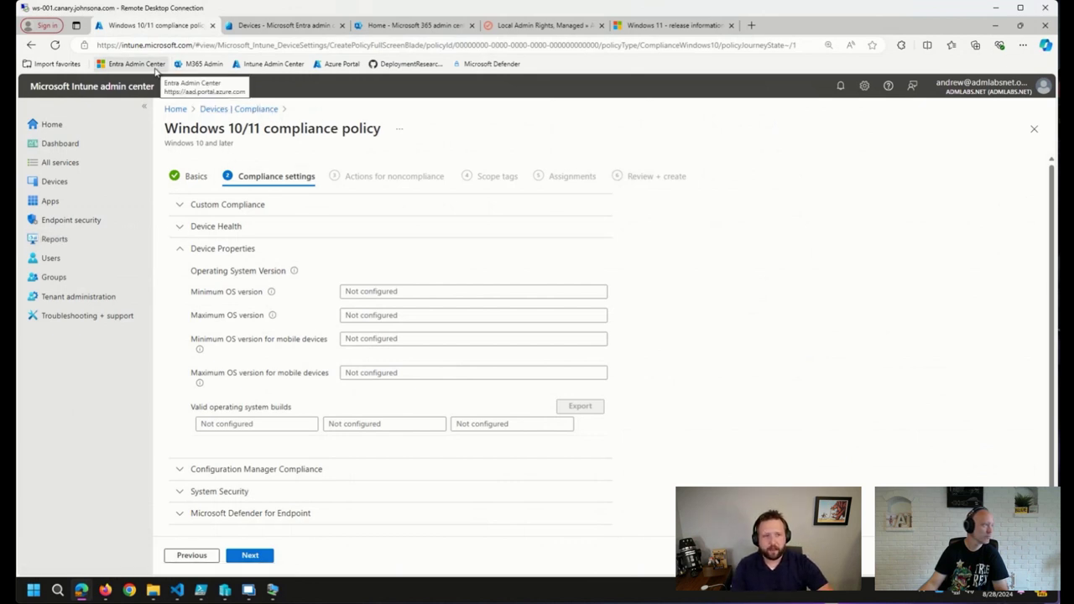
Step: Open the Entra admin center in a new tab, sign in, and reach Conditional Access policies
middle_click(155, 72)
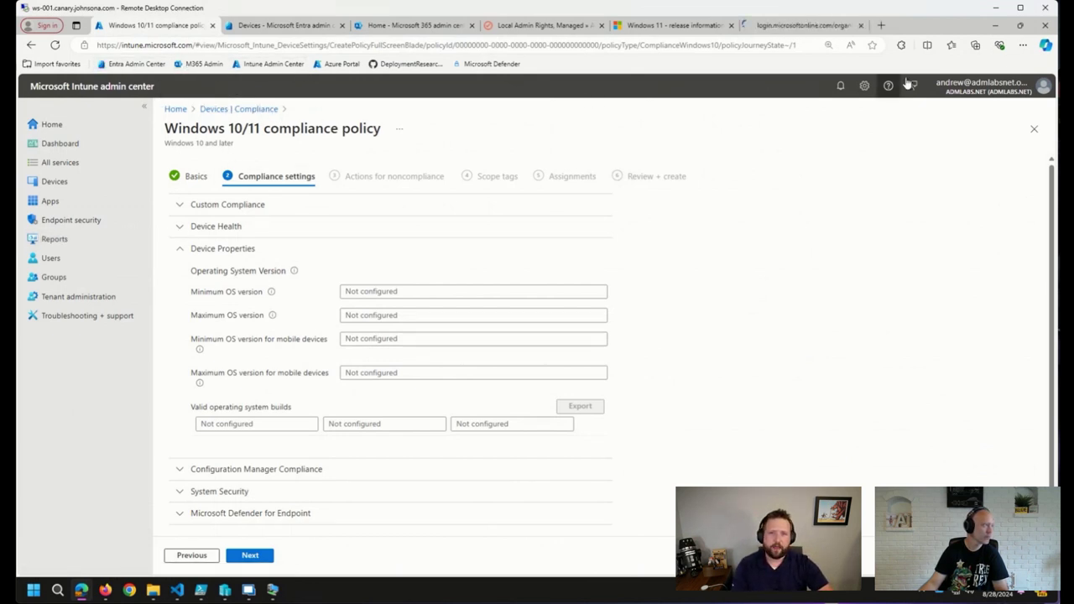
click(806, 25)
click(542, 302)
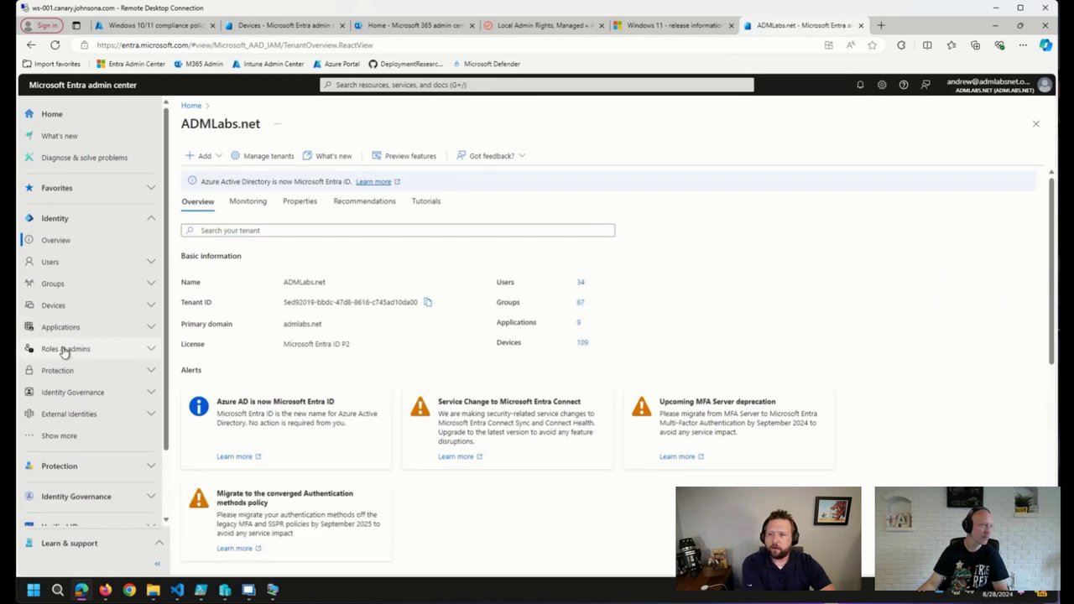
click(88, 435)
click(106, 411)
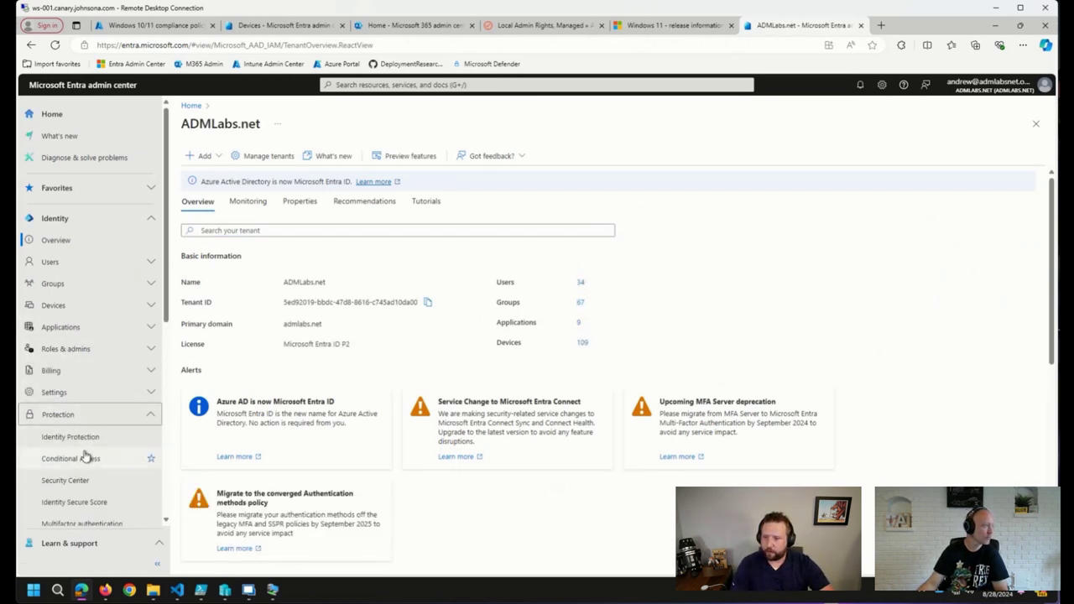
click(84, 457)
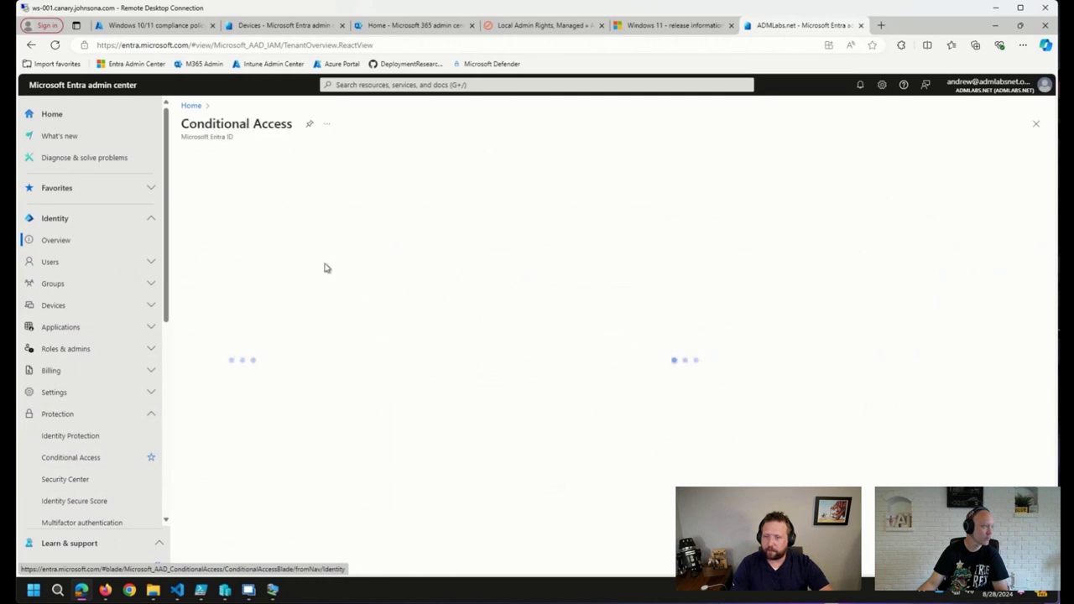
click(297, 183)
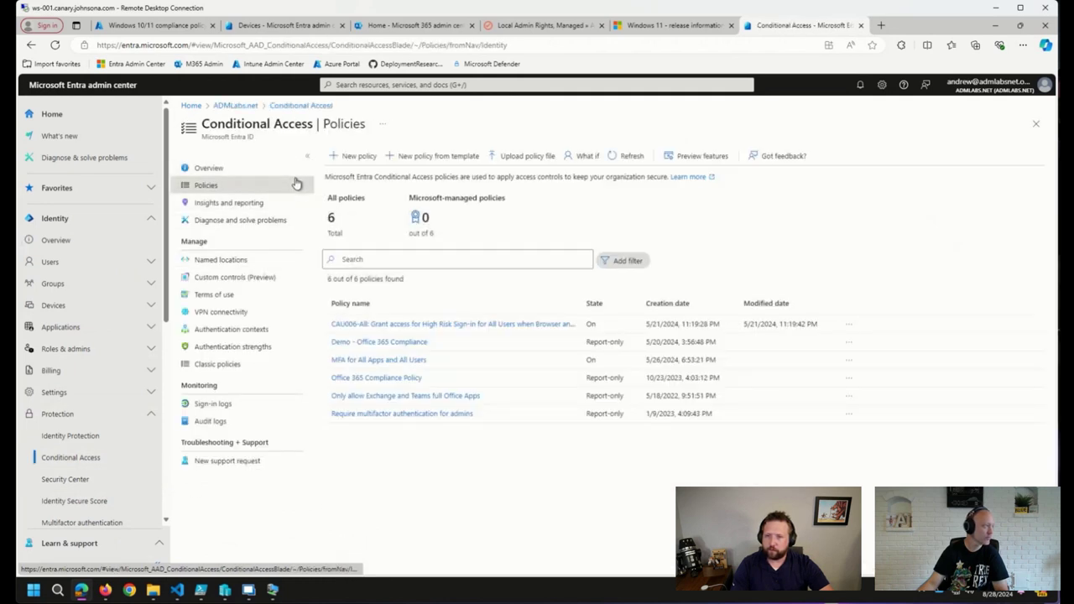
Step: Start a new Conditional Access policy named 'Windows Version Compliance' and show its conditions
click(359, 159)
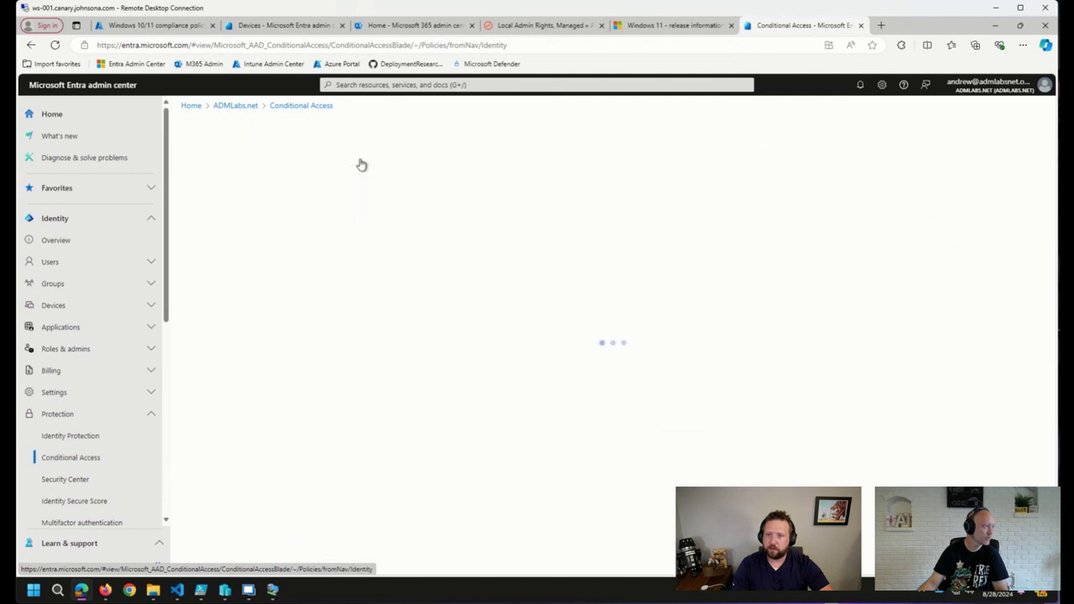
click(255, 220)
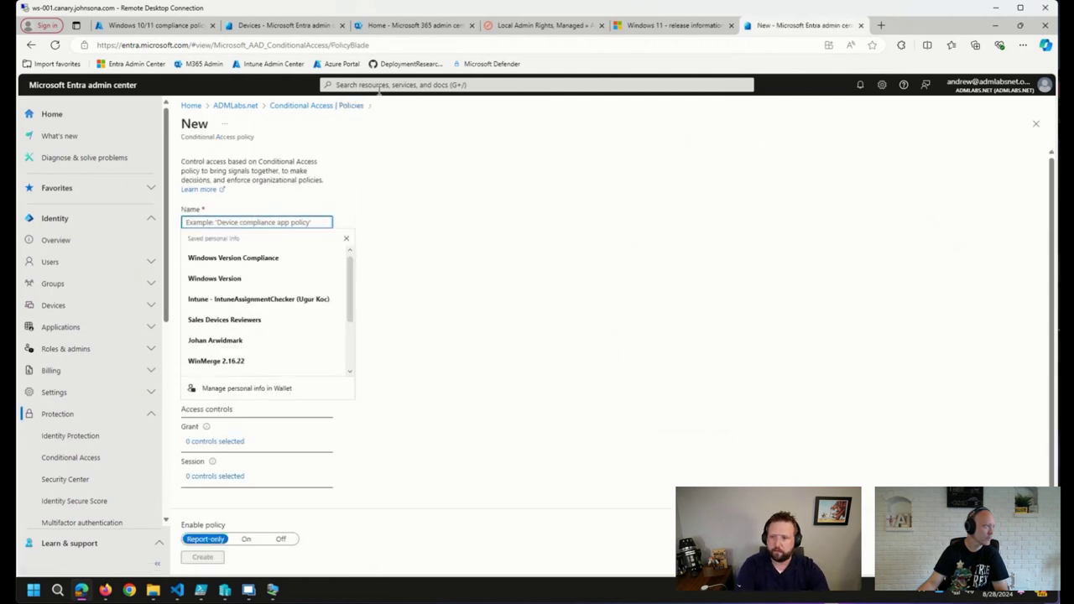
key(Down)
key(Return)
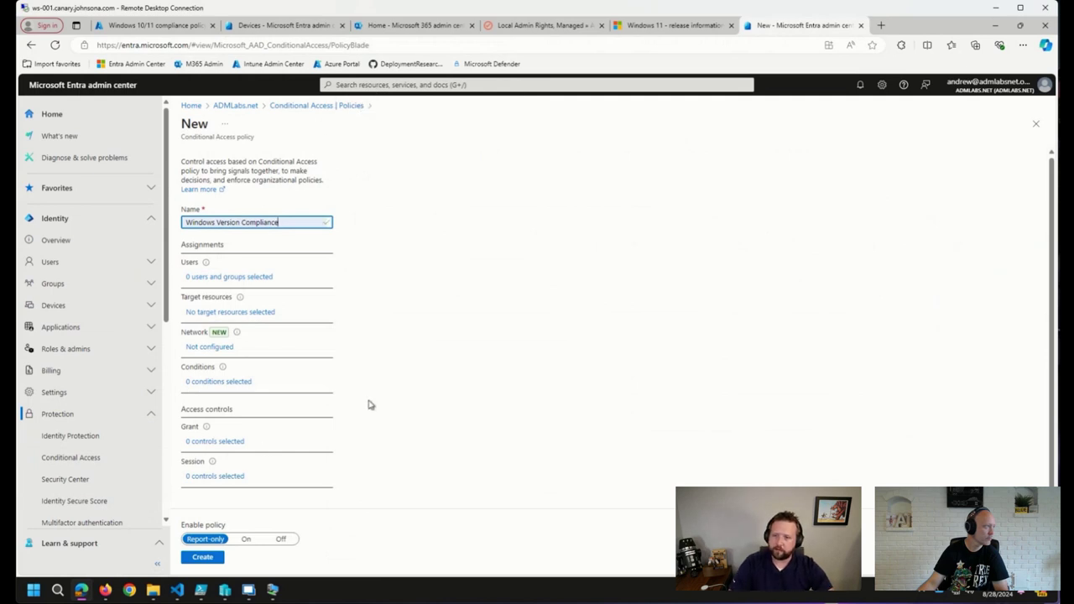
click(205, 385)
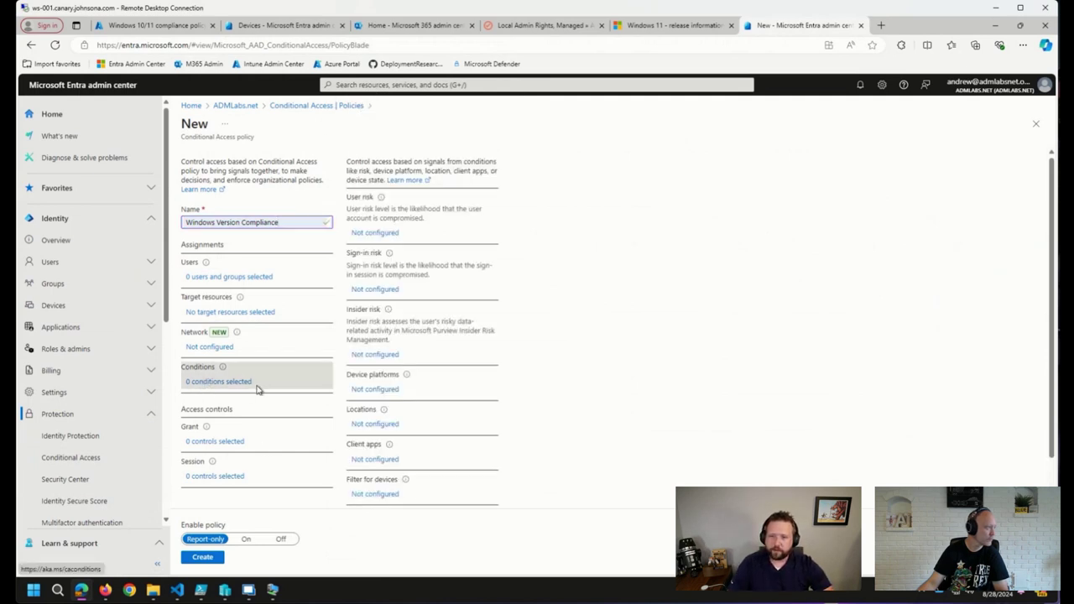
scroll(302, 382, down, 1)
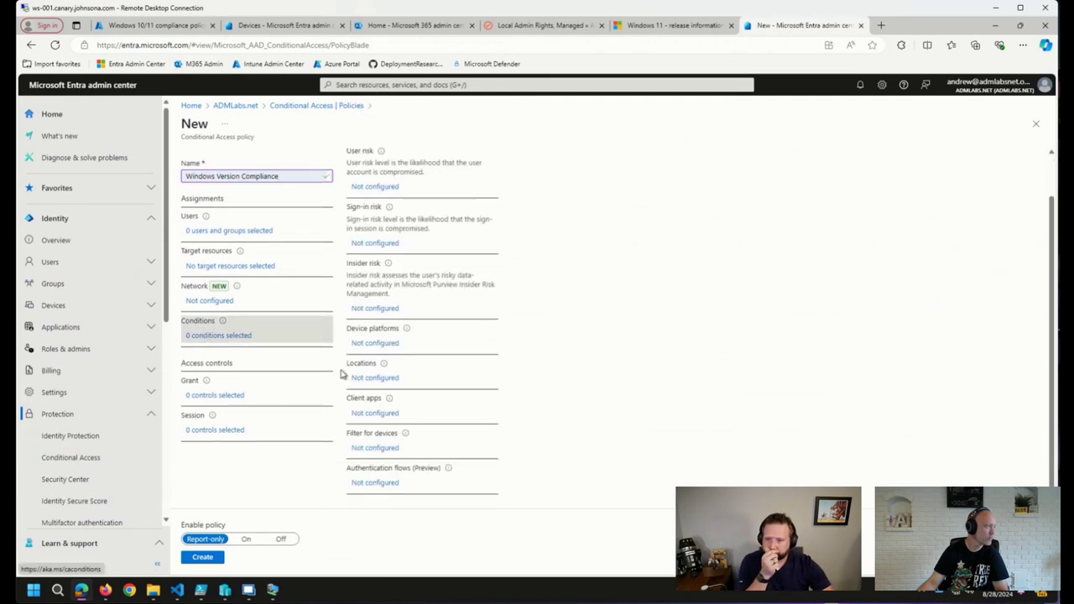
Step: Draft a device filter rule OperatingSystemVersion Not equals, then close the Filter for devices pane
click(374, 448)
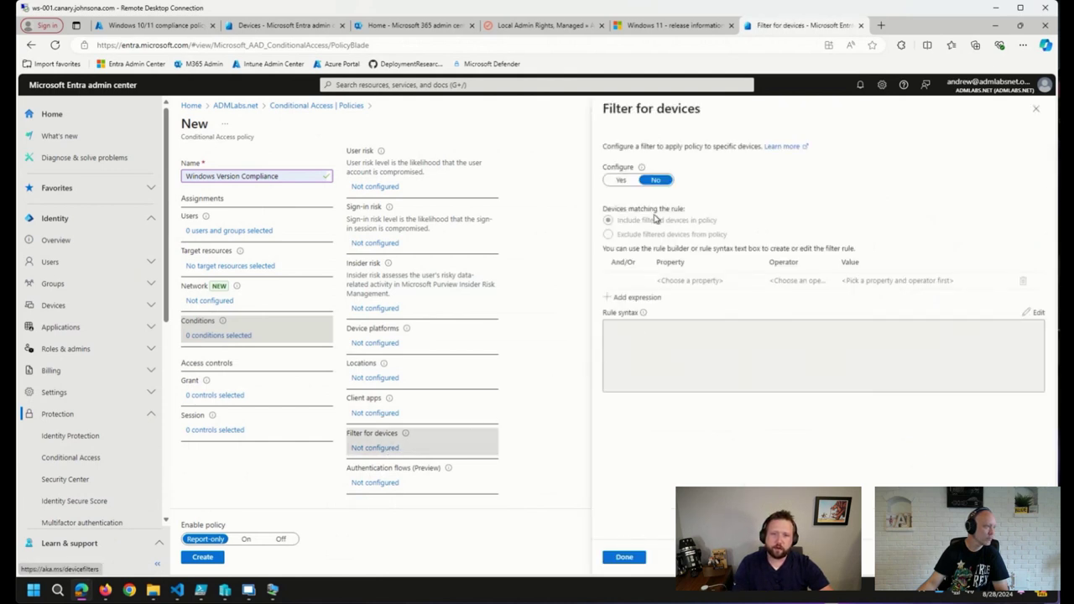
click(620, 180)
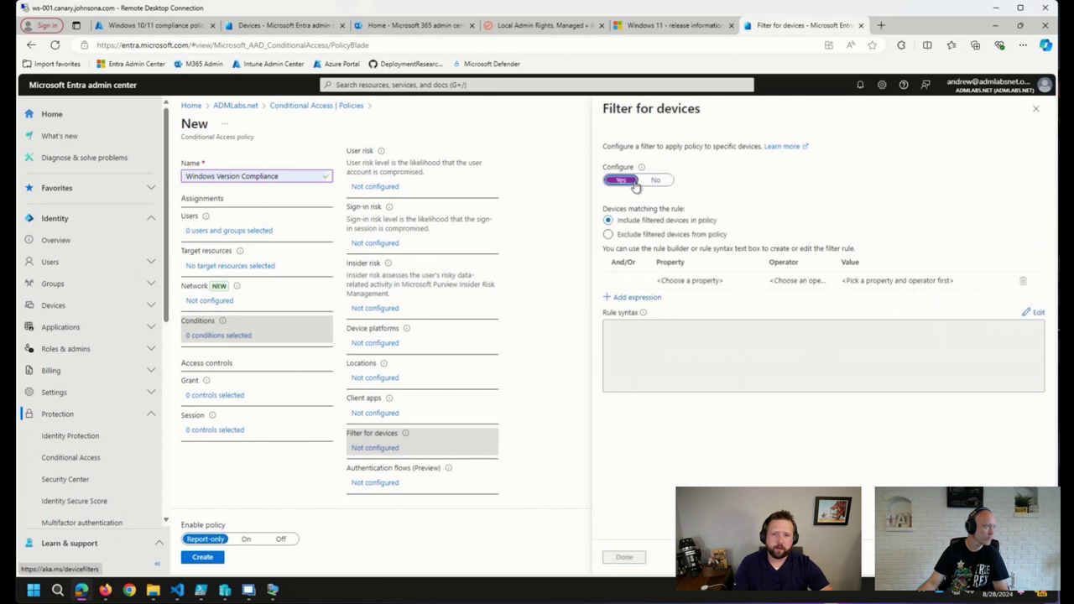
click(648, 277)
click(753, 284)
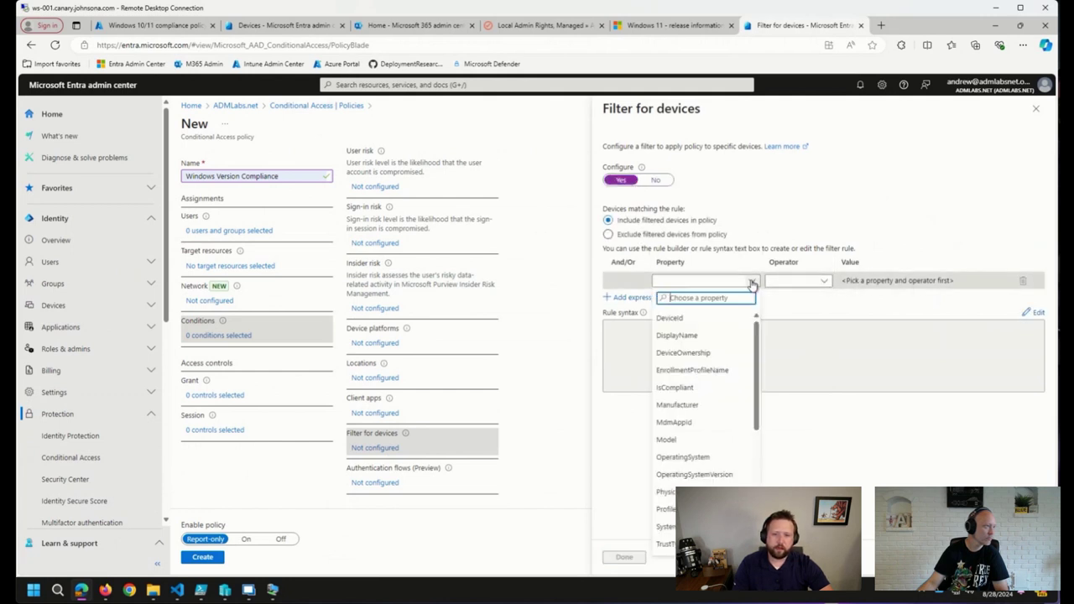
click(710, 475)
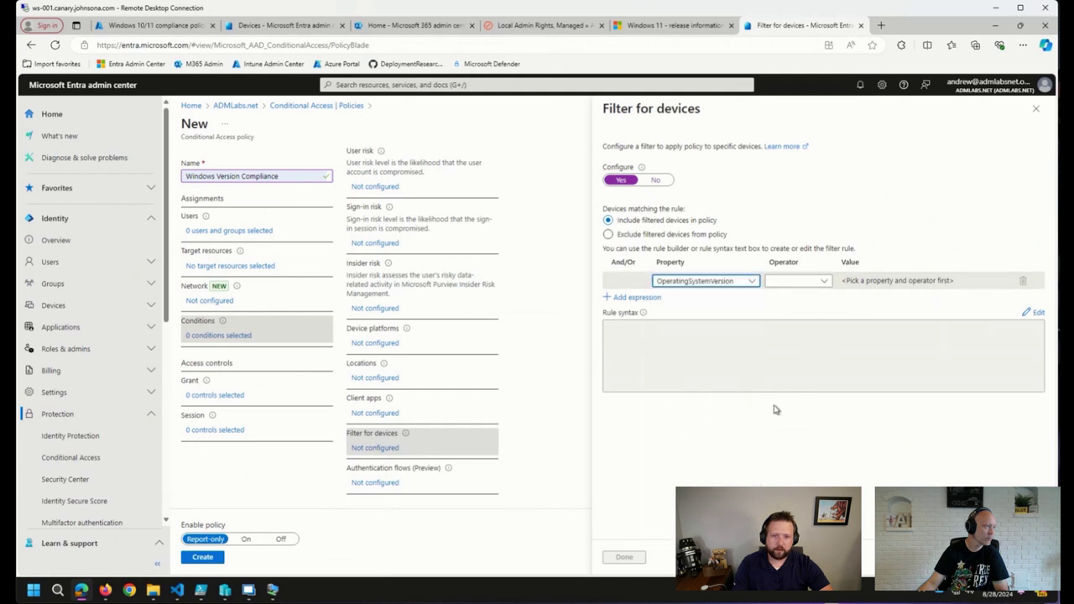
click(808, 285)
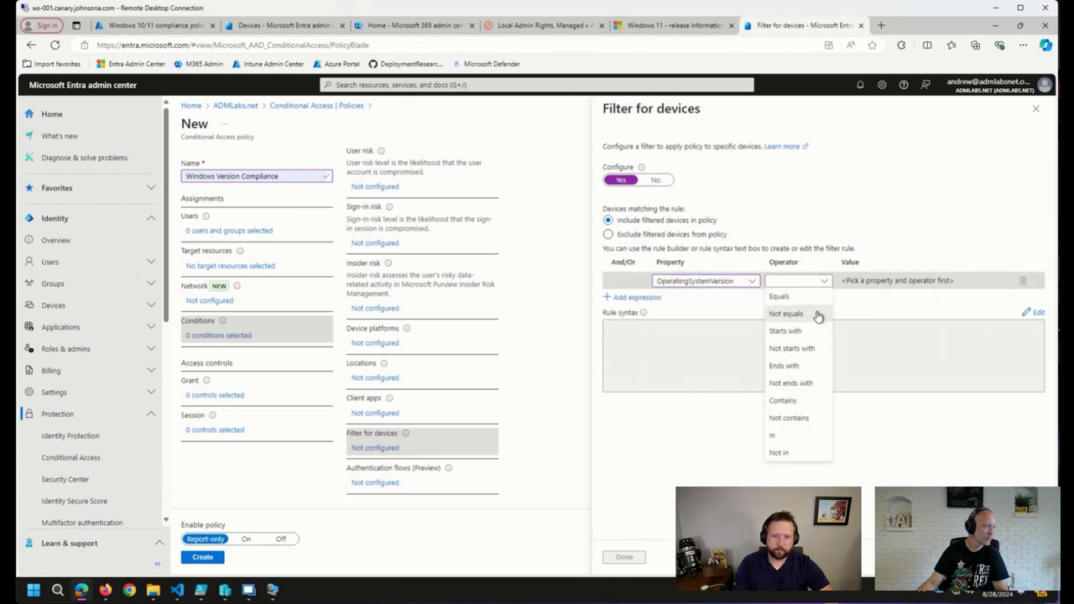
click(814, 314)
click(849, 282)
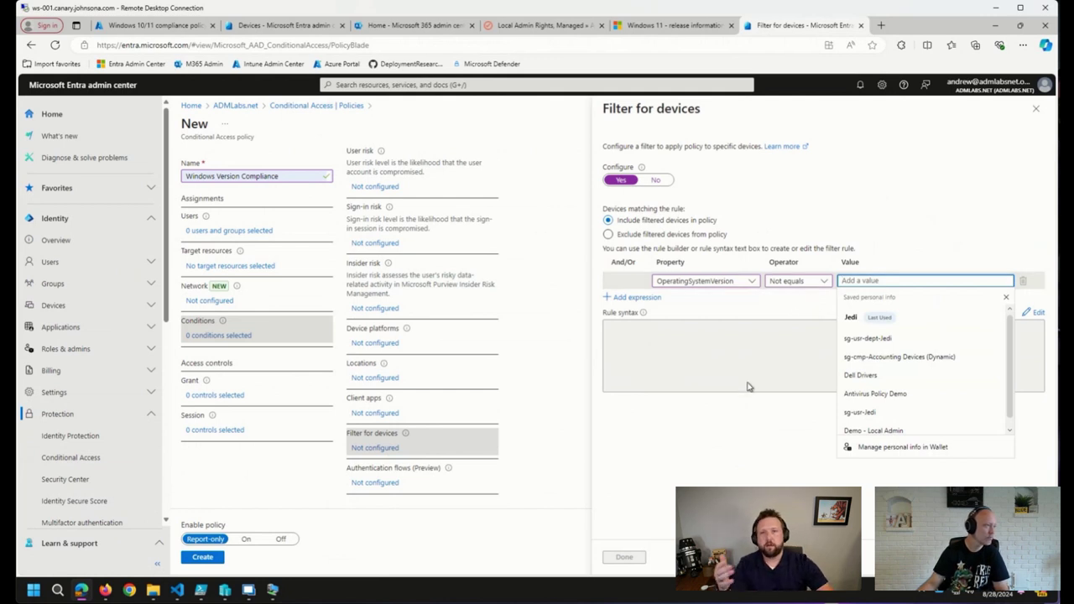
click(722, 478)
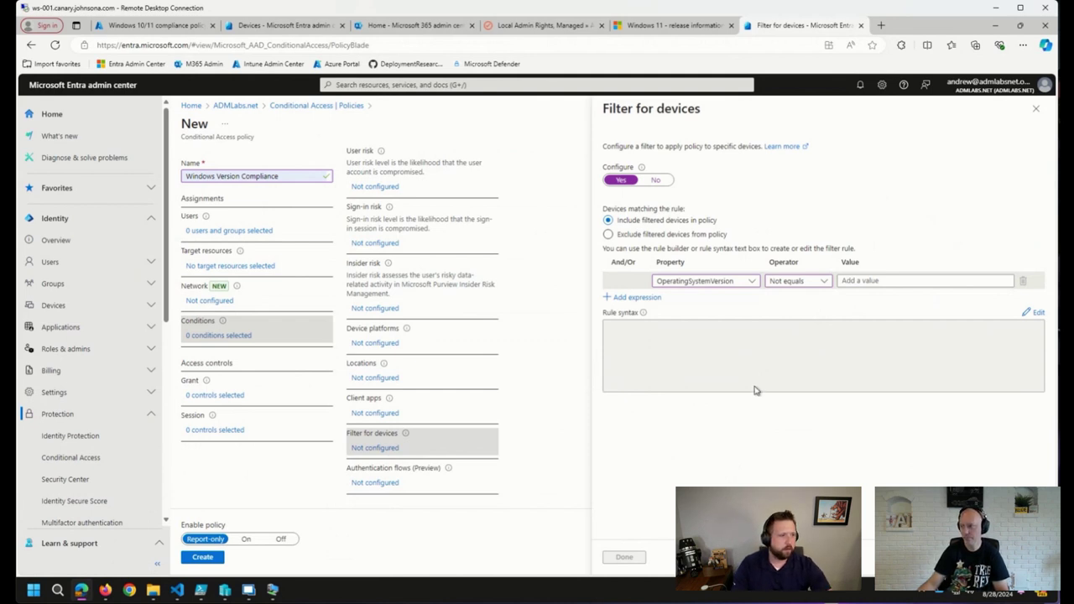
click(1035, 108)
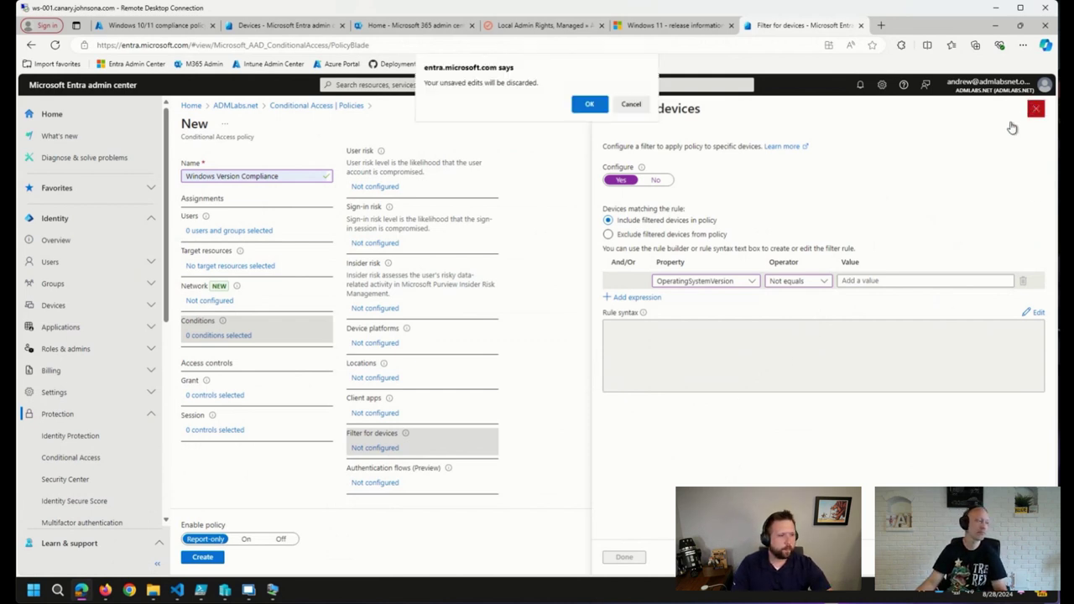
Step: Discard the filter edits and highlight the gist's tool definitions (lines 3–4) and ConvertTo-Json line 29
click(590, 105)
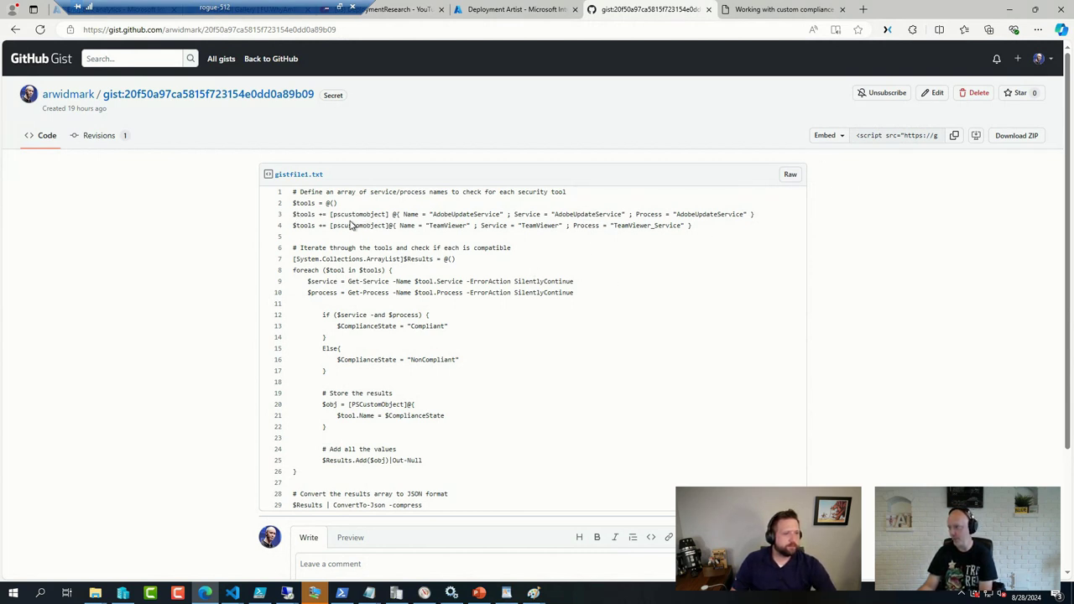
drag(296, 215, 700, 228)
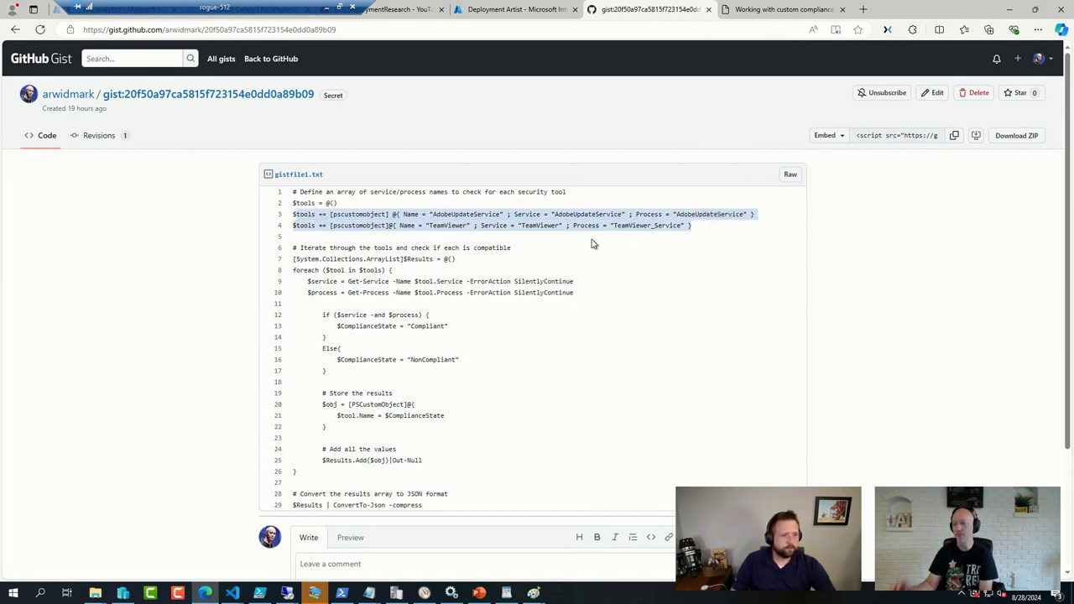
drag(424, 506, 295, 512)
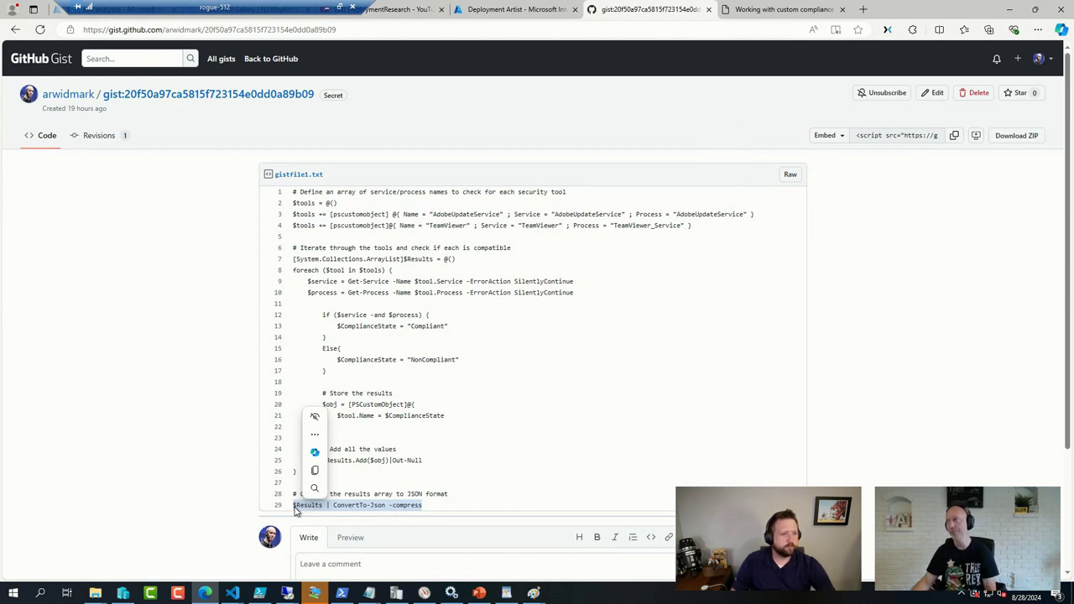
Step: Open the 'Working with custom compliance settings' article and highlight its BIOS version detection script
click(779, 7)
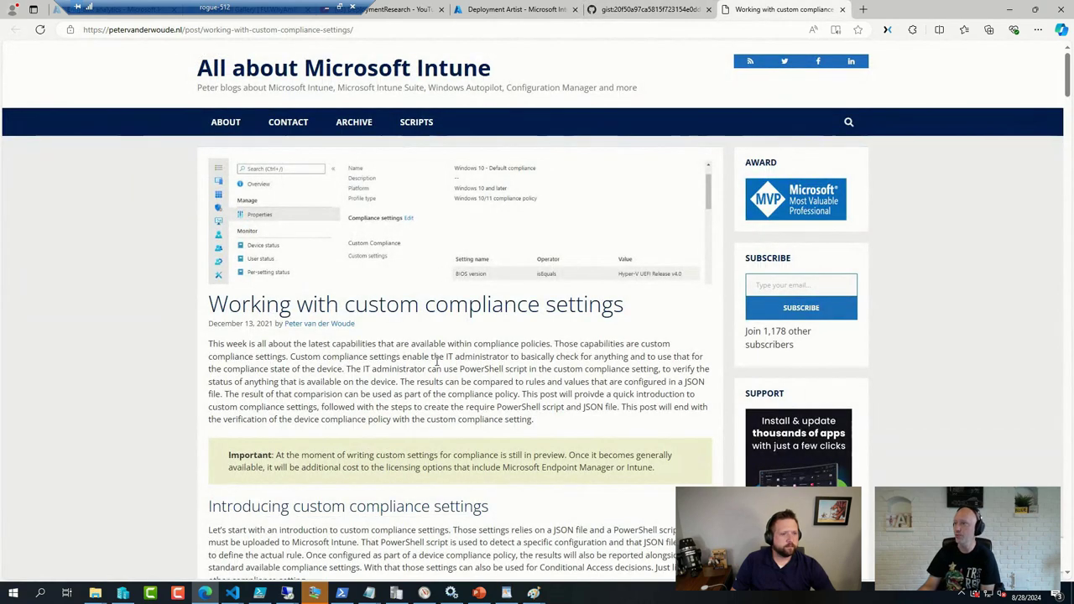
scroll(453, 360, down, 2)
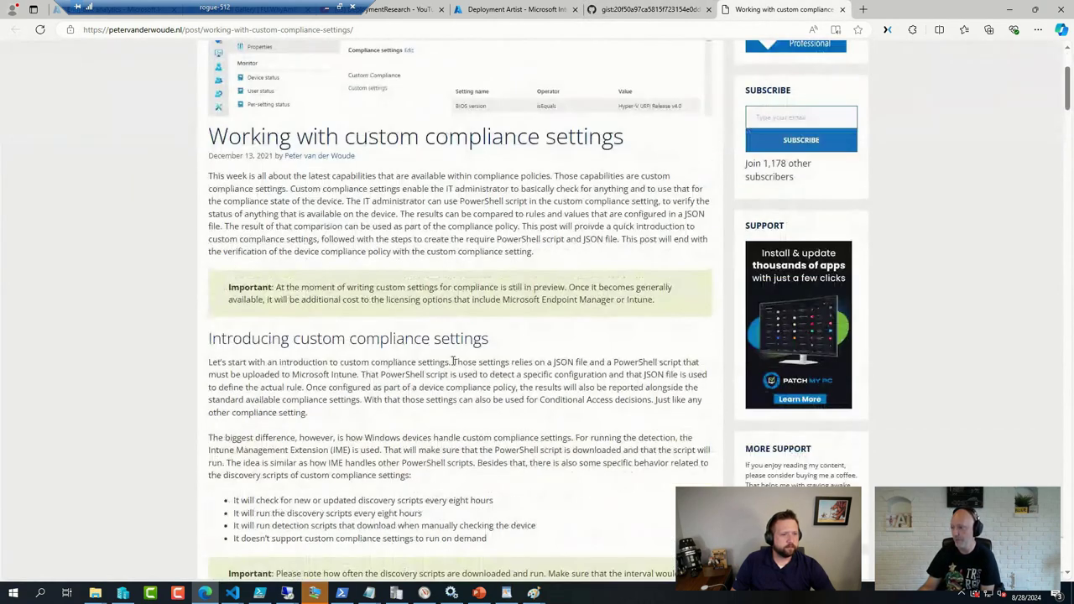
scroll(453, 361, down, 2)
scroll(453, 361, down, 1)
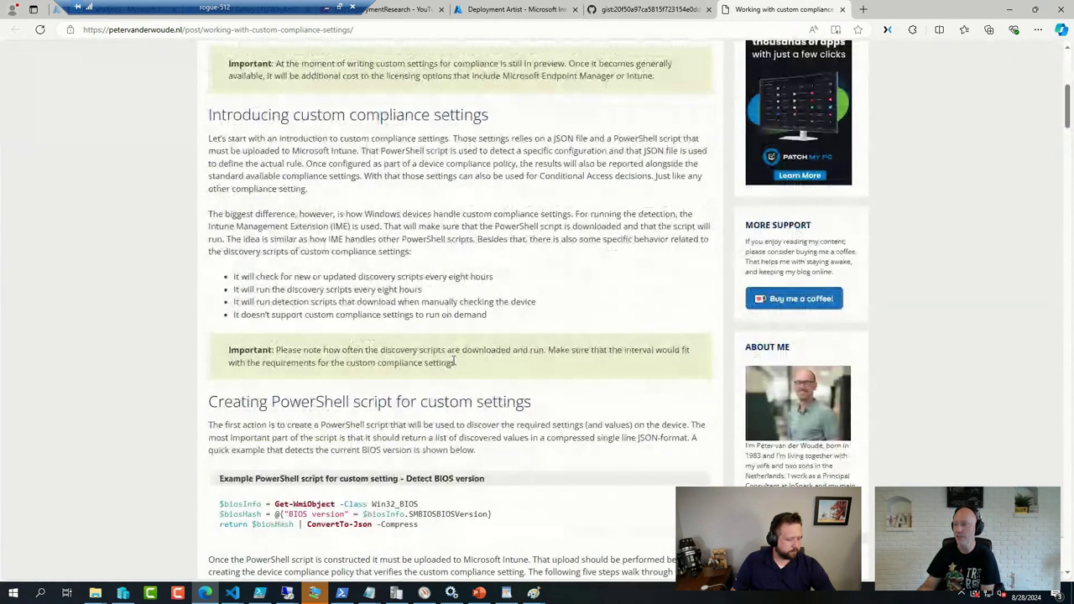
scroll(489, 347, down, 1)
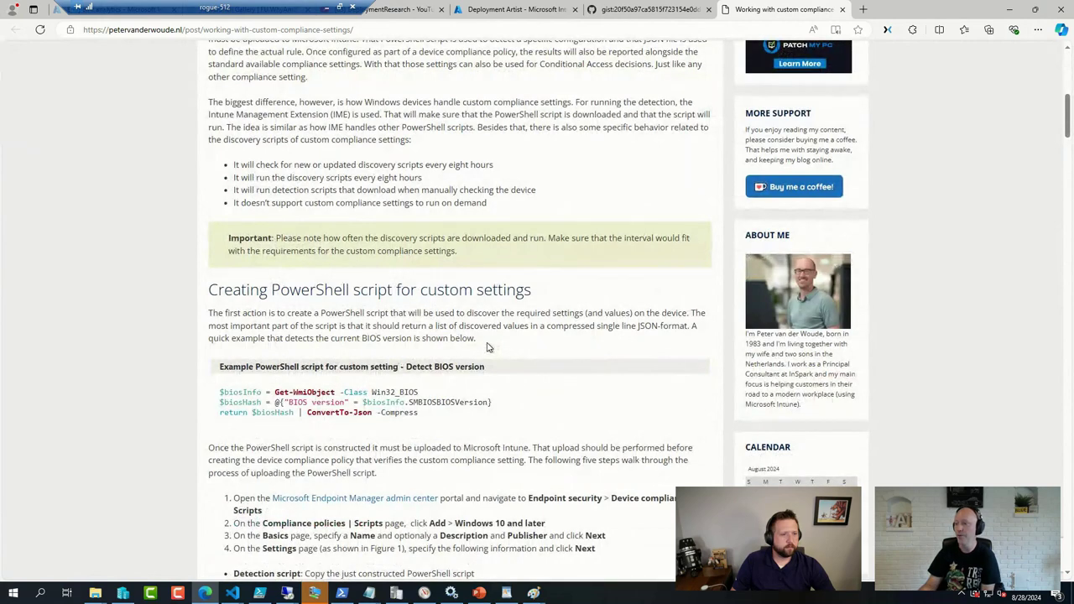
scroll(493, 225, down, 1)
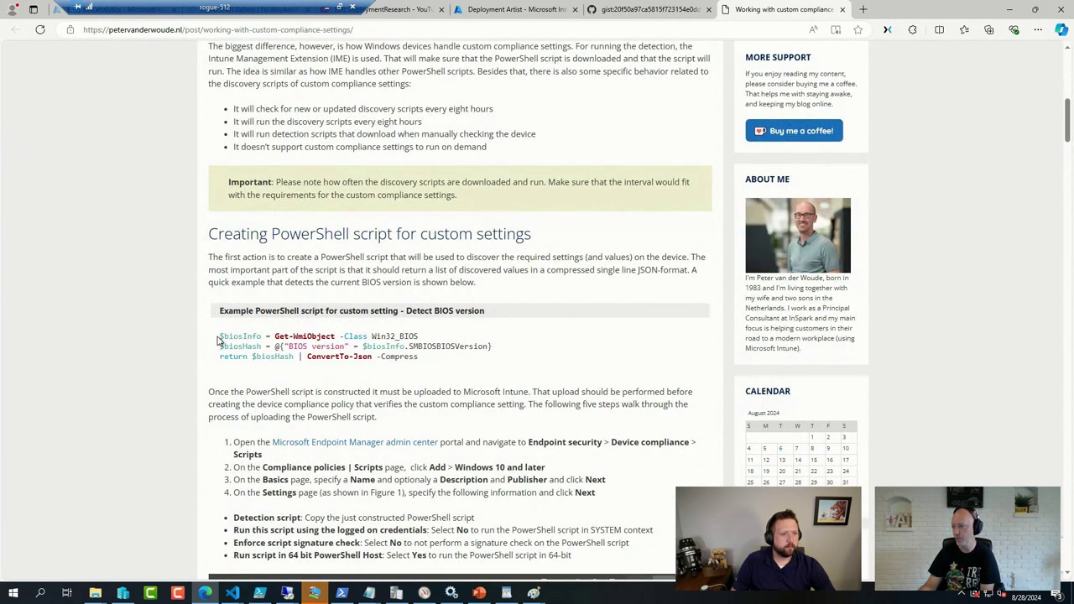
drag(218, 339, 396, 366)
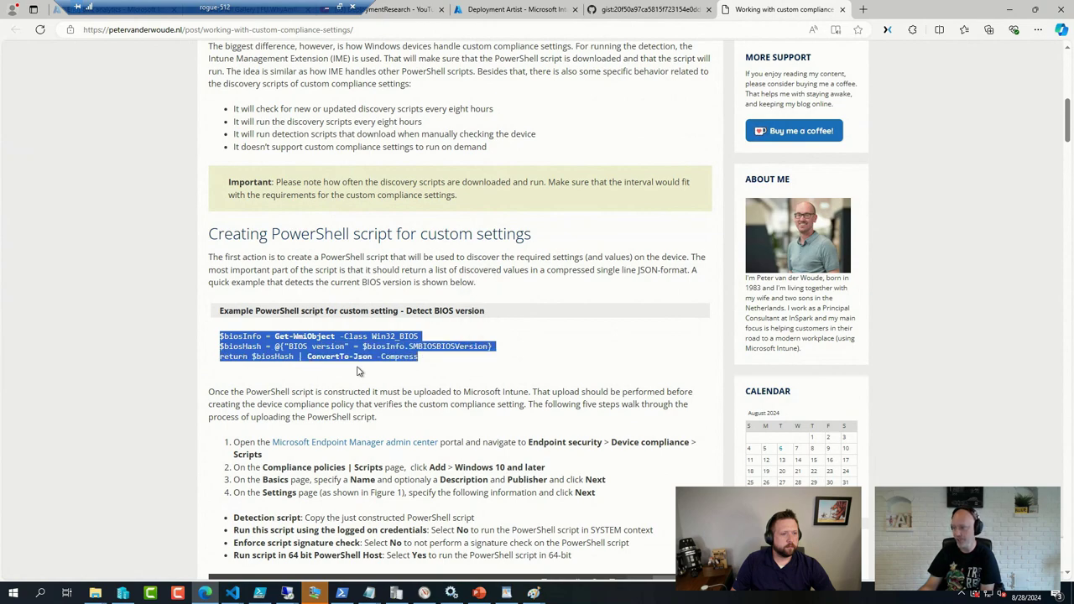
click(552, 401)
Step: Highlight the JSON rule example and its 'Hyper-V UEFI Release v4.0' operand value
scroll(534, 399, down, 3)
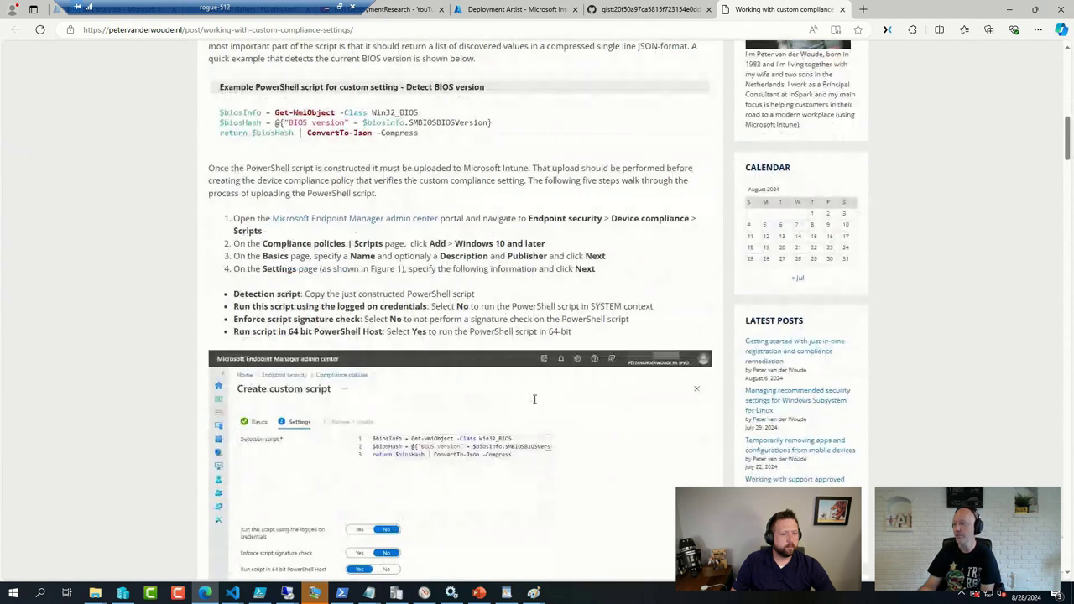
scroll(533, 399, down, 10)
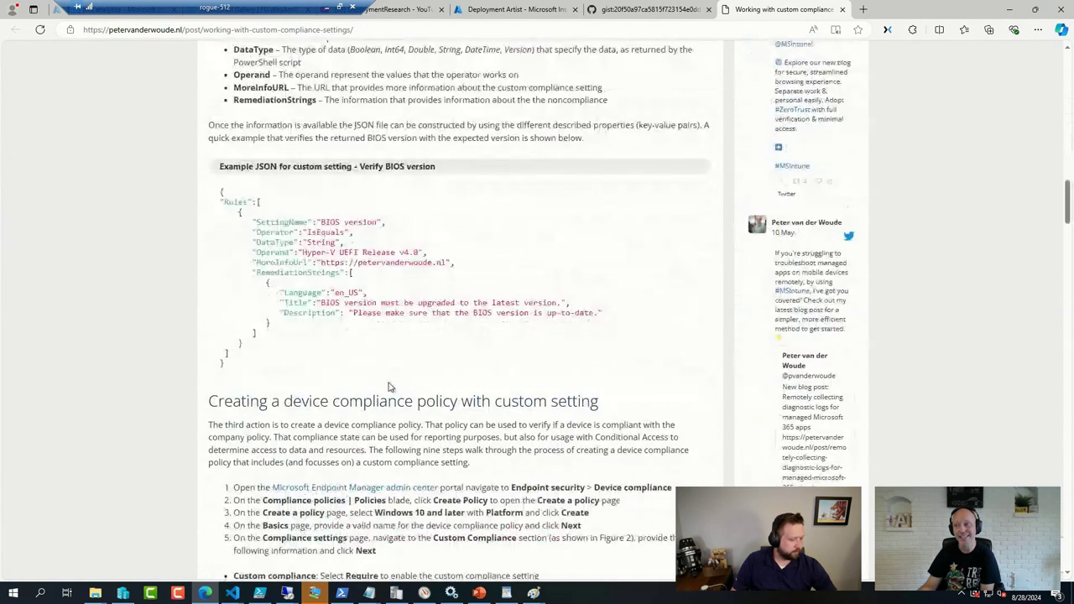
drag(283, 377, 161, 206)
click(202, 283)
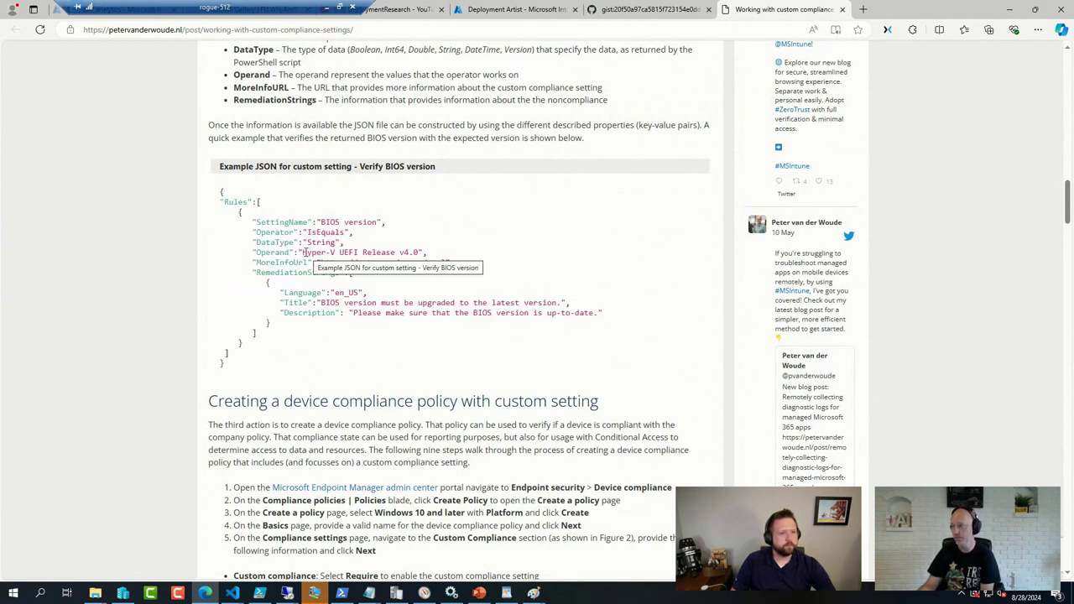
drag(304, 252, 443, 256)
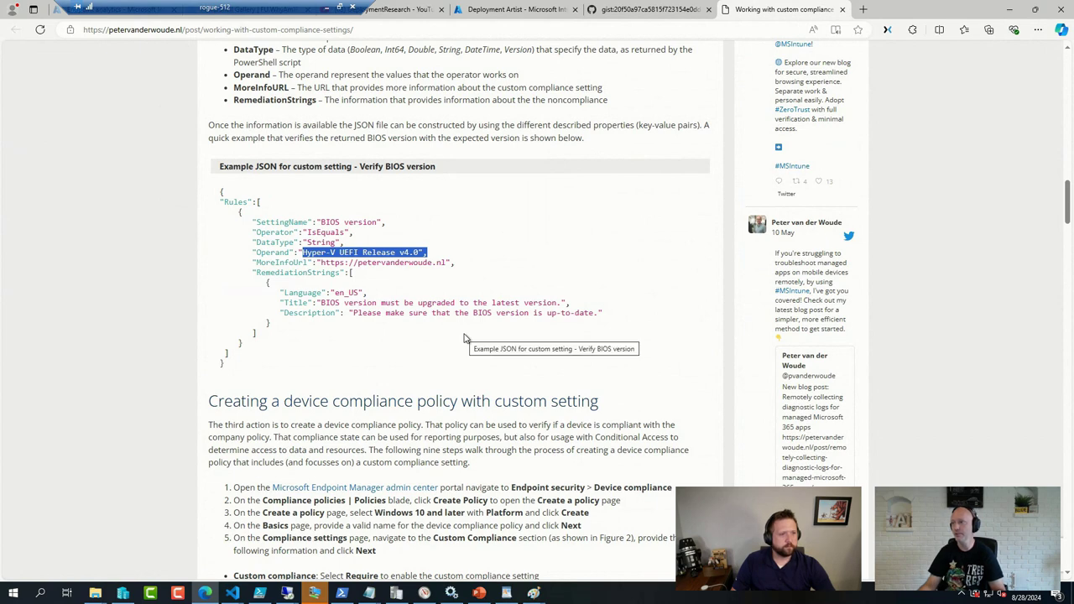
click(493, 10)
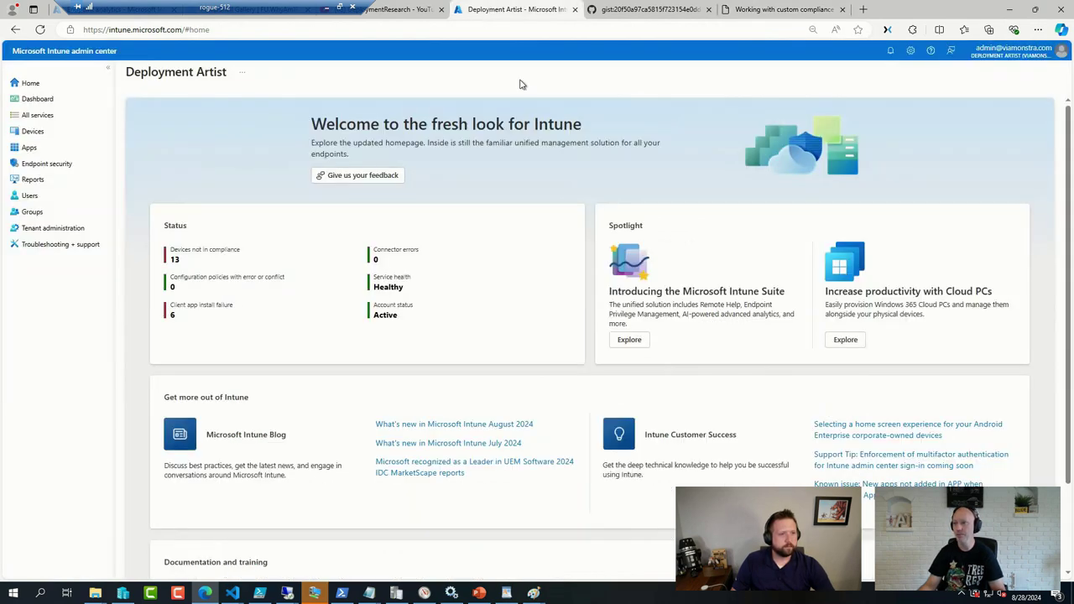
Step: Go to Devices > Compliance, showing the two Windows 10 and later policies
click(41, 134)
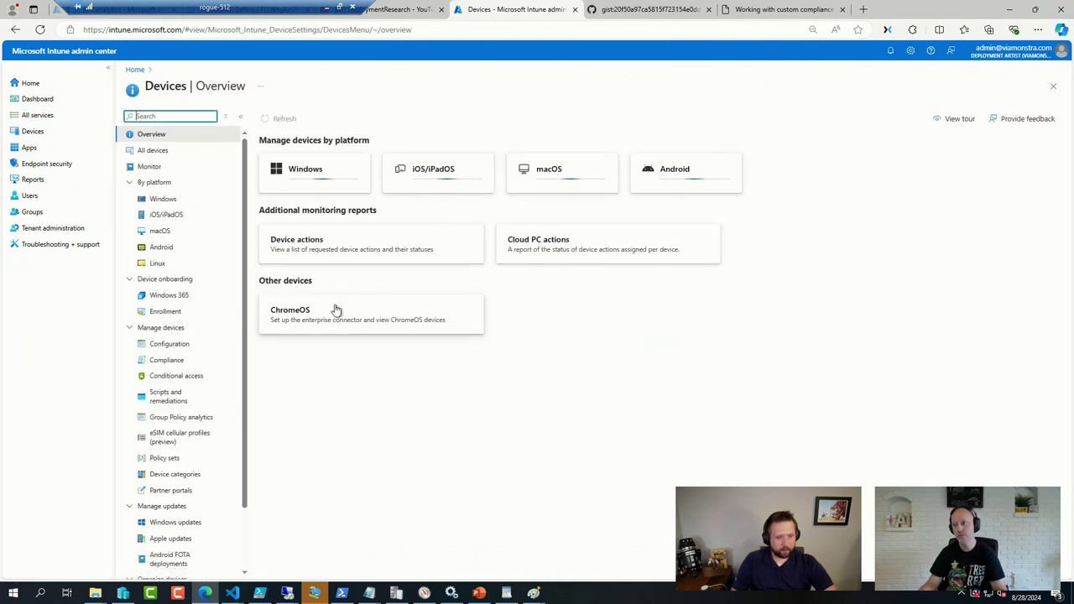
click(170, 361)
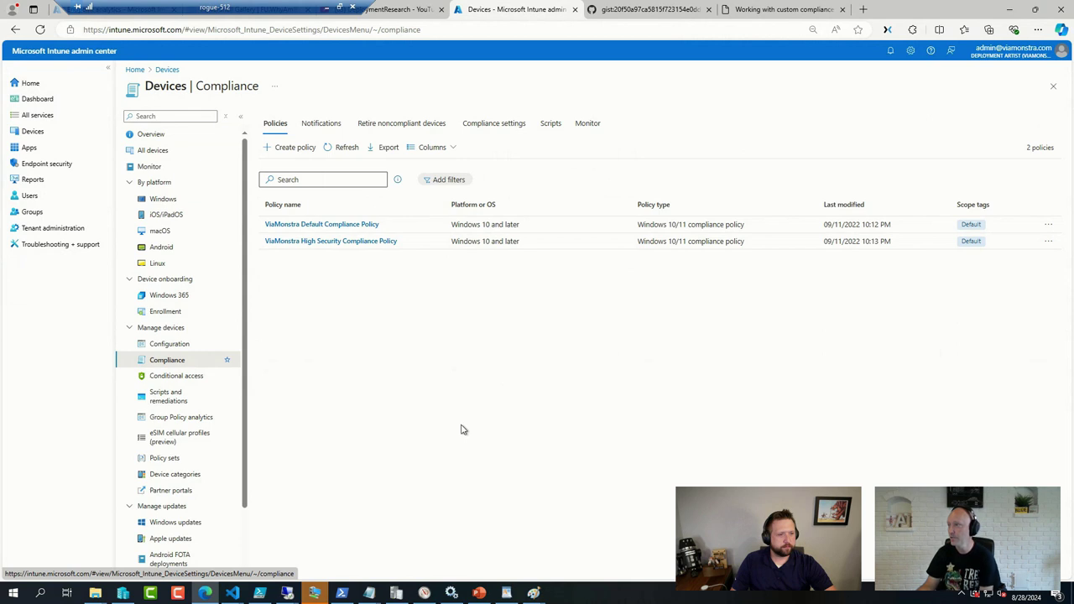
Step: Show the Scripts tab listing the 'Demo - Check for Specific Services and Processes' PowerShell script
click(549, 125)
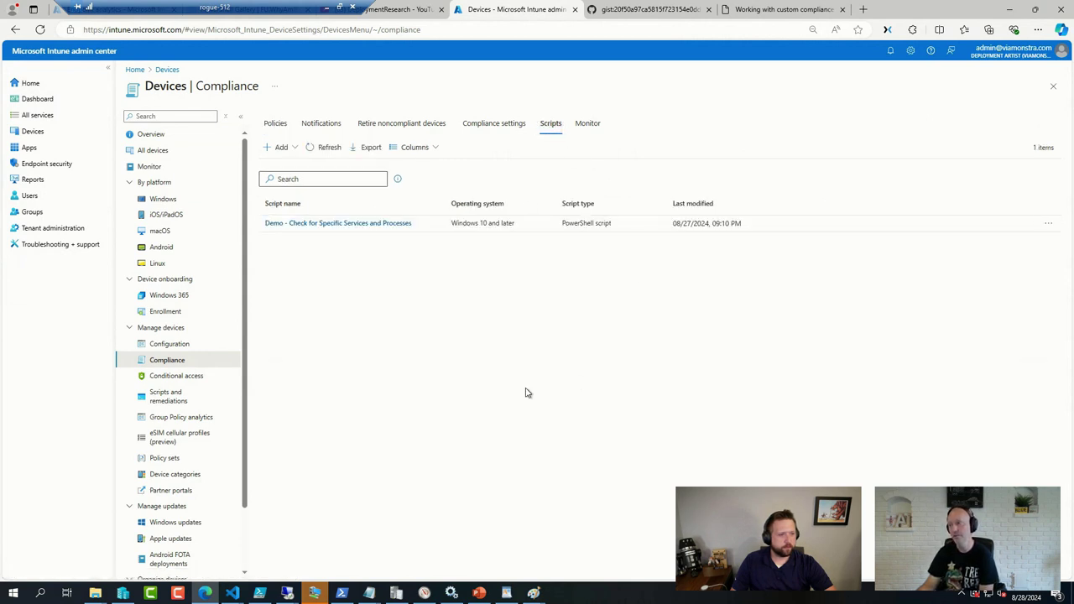